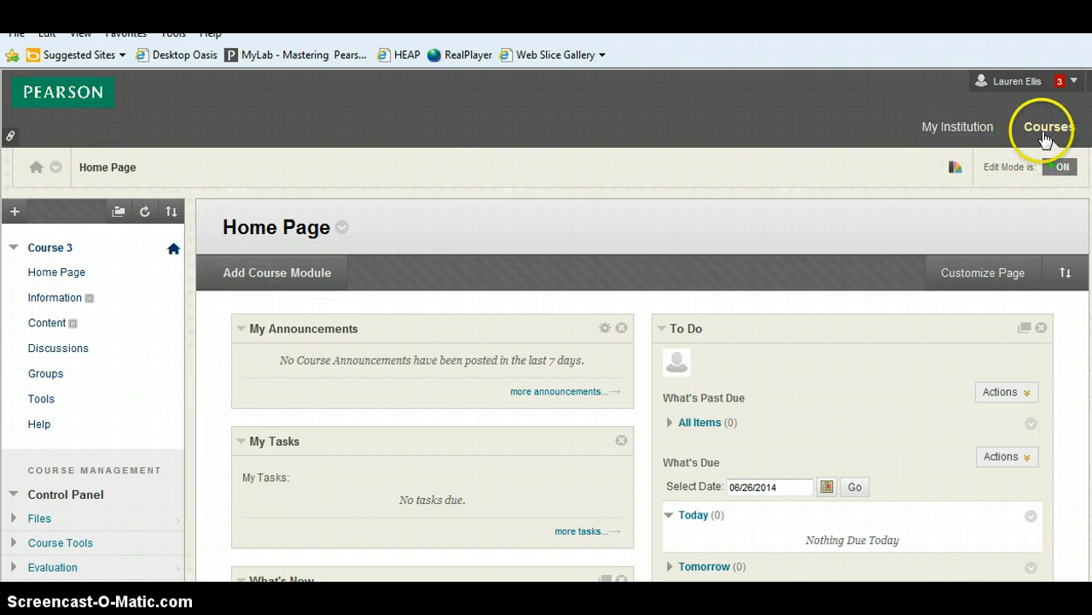
- Open Pearson's MyLab and Mastering in the course tools of Course 3 and start selecting a product for this course
click(1047, 133)
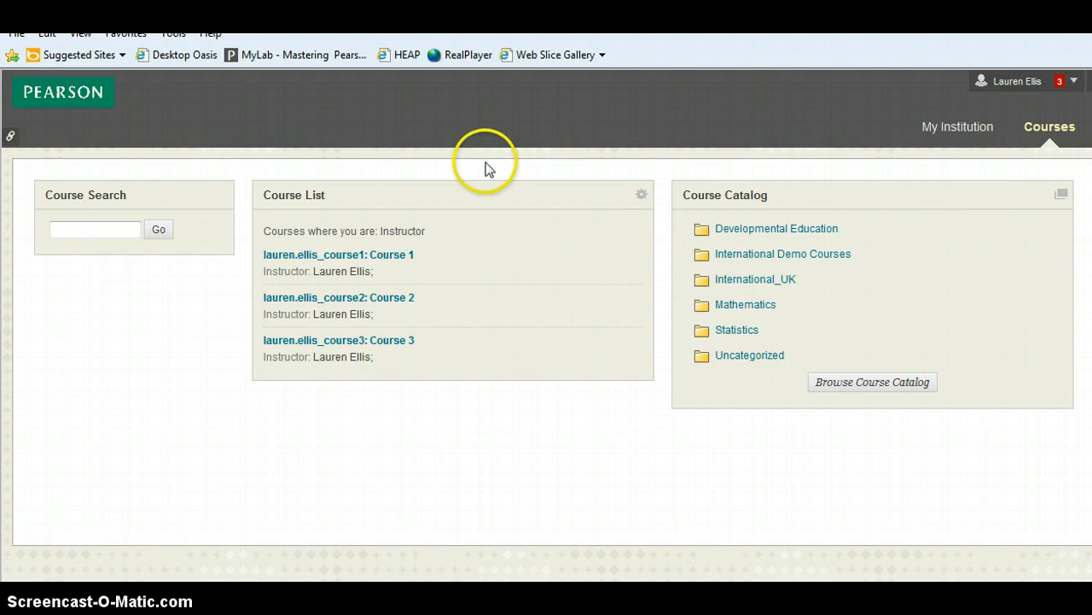
click(391, 341)
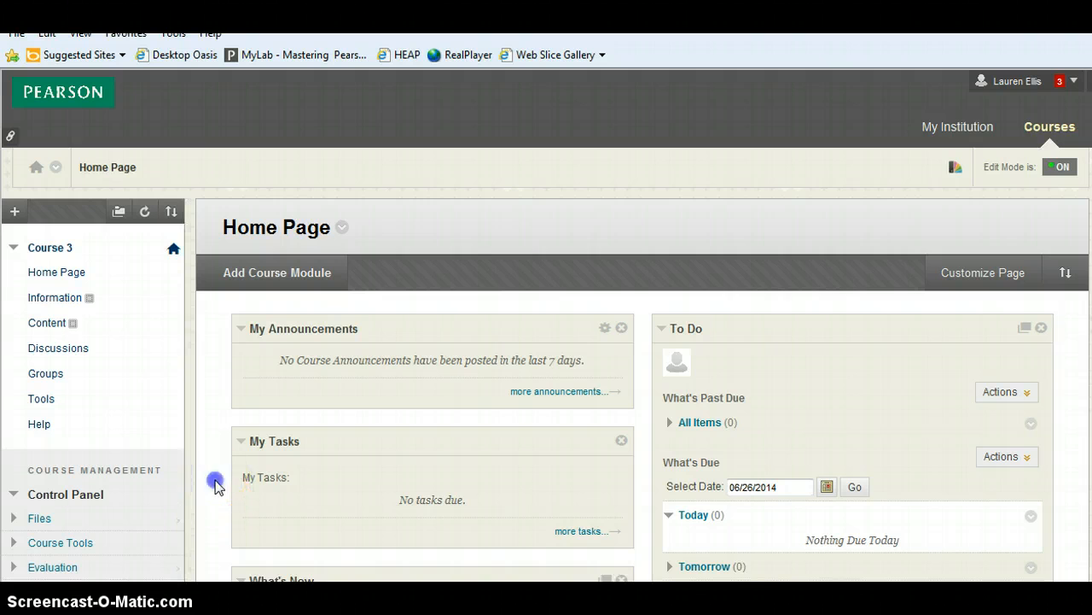
scroll(215, 480, down, 3)
scroll(215, 480, up, 1)
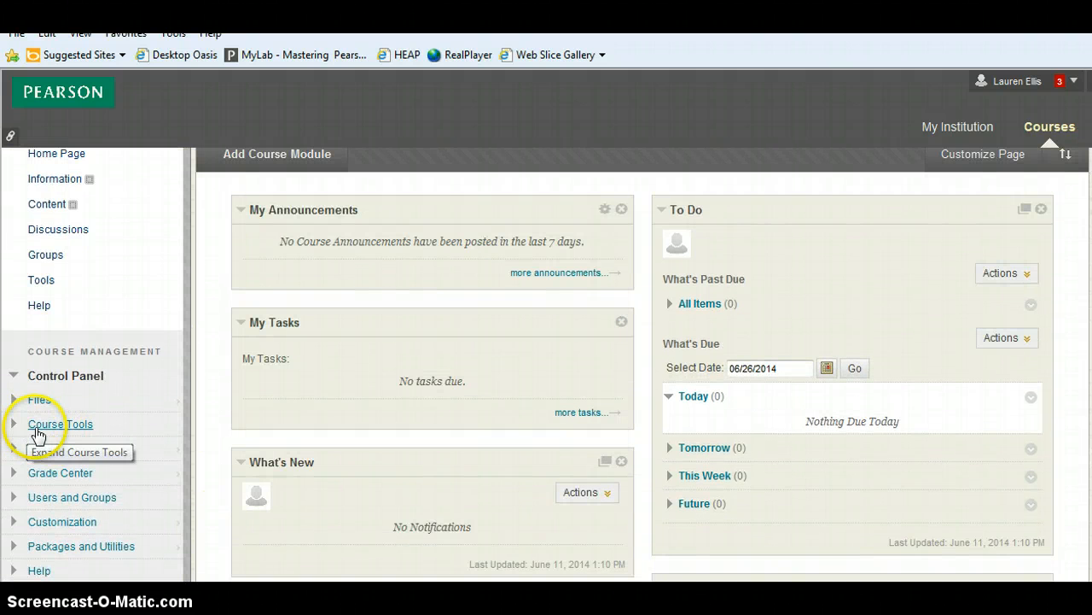
click(34, 427)
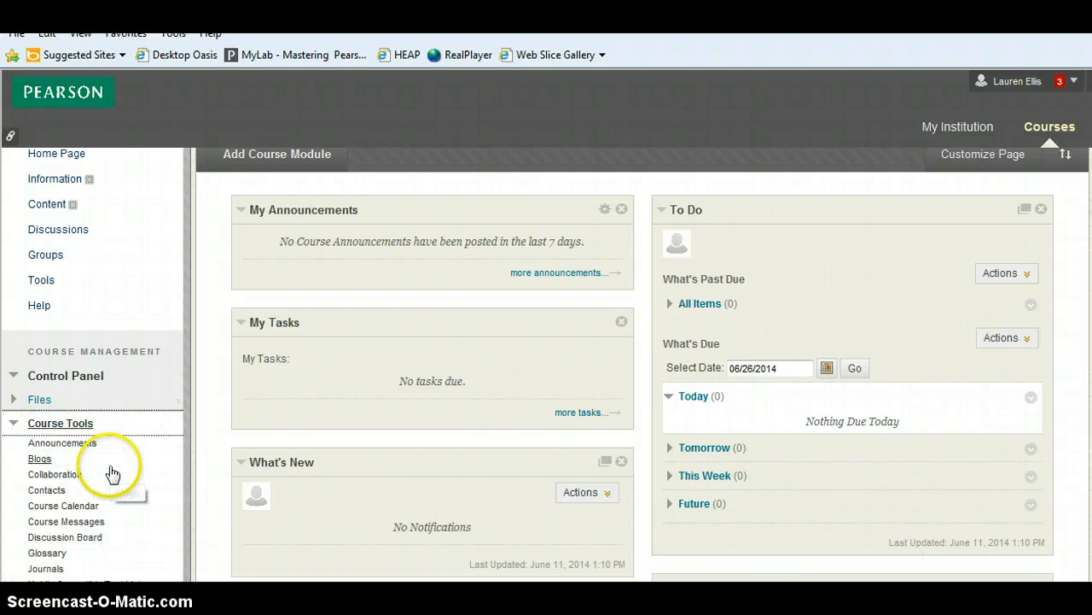
scroll(111, 474, down, 3)
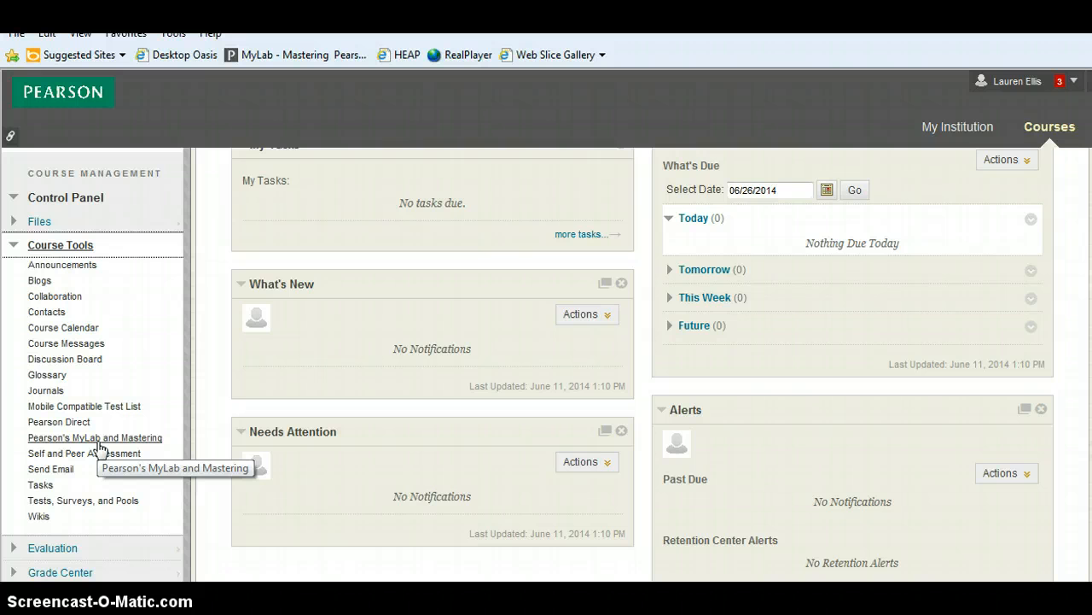
click(98, 444)
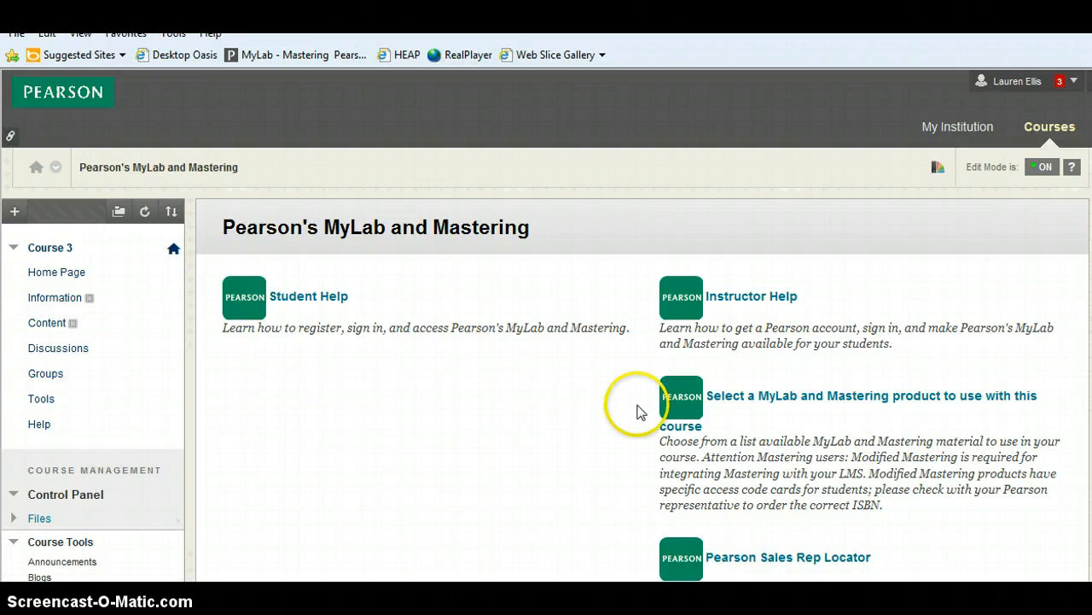
click(739, 410)
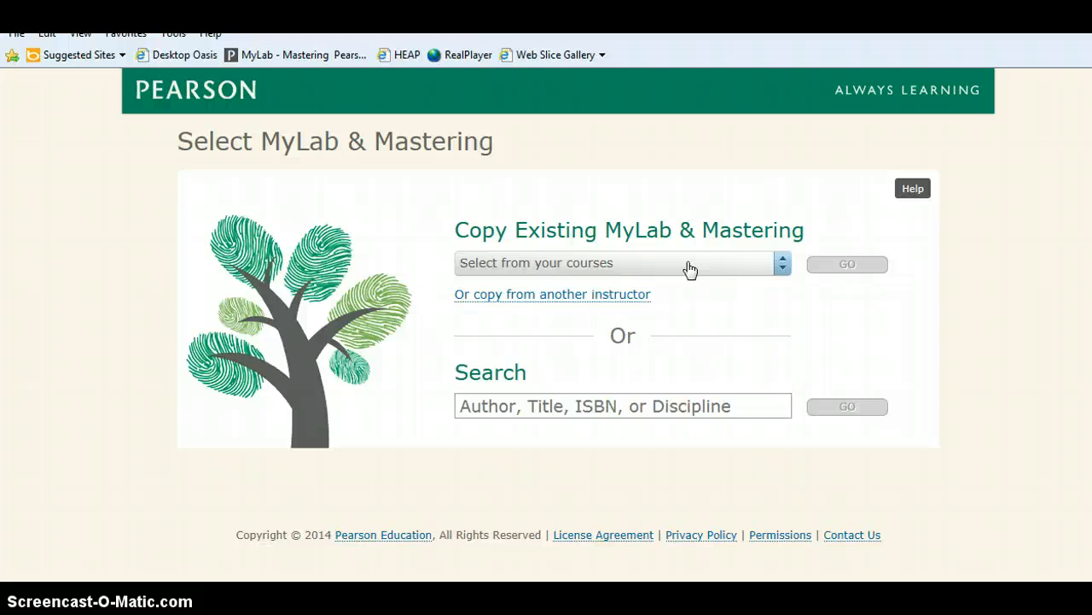
- Look through the list of existing MyLab & Mastering courses available for copying
click(690, 268)
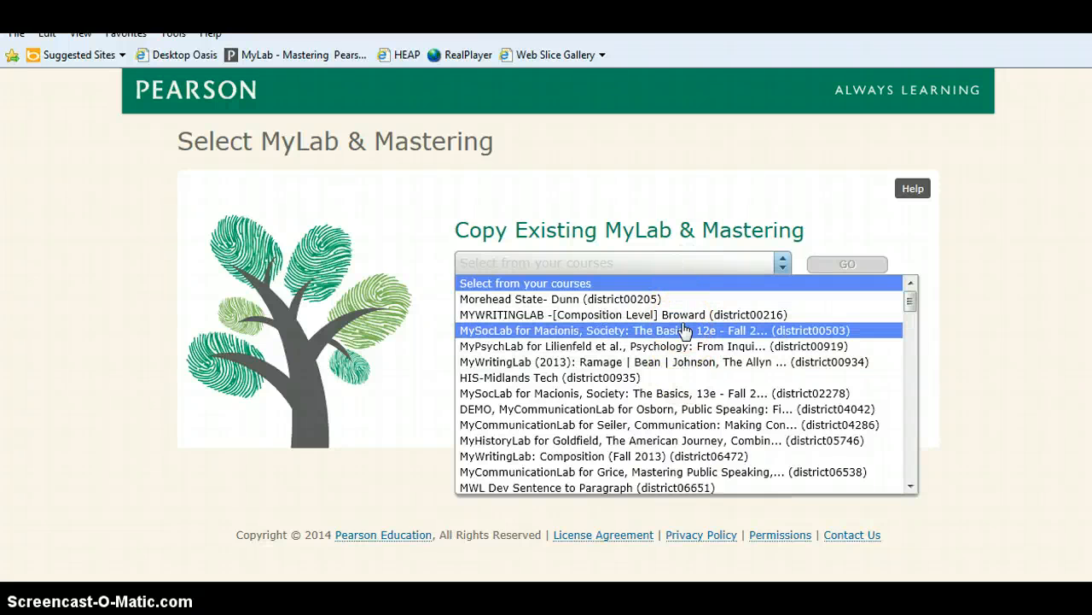
click(717, 264)
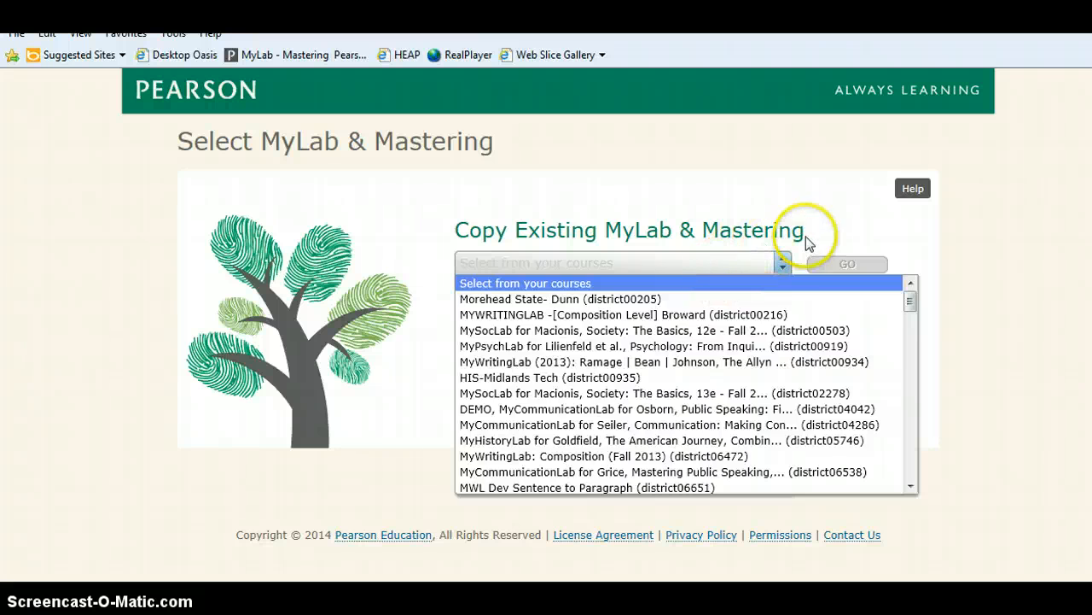
click(711, 279)
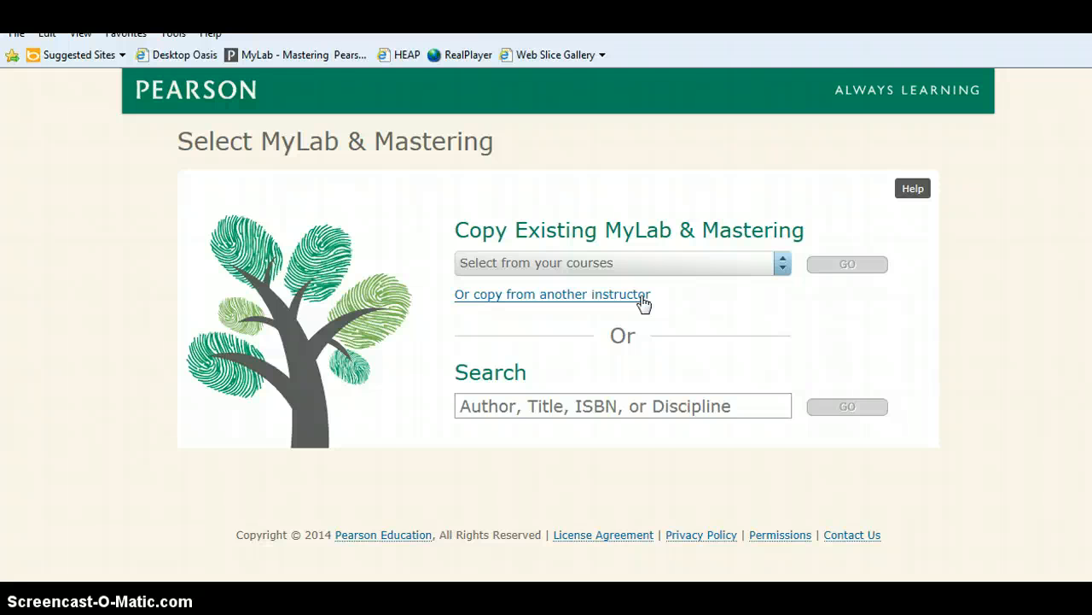
- Search the MyLab & Mastering materials for the textbook author "ciccarelli"
click(636, 398)
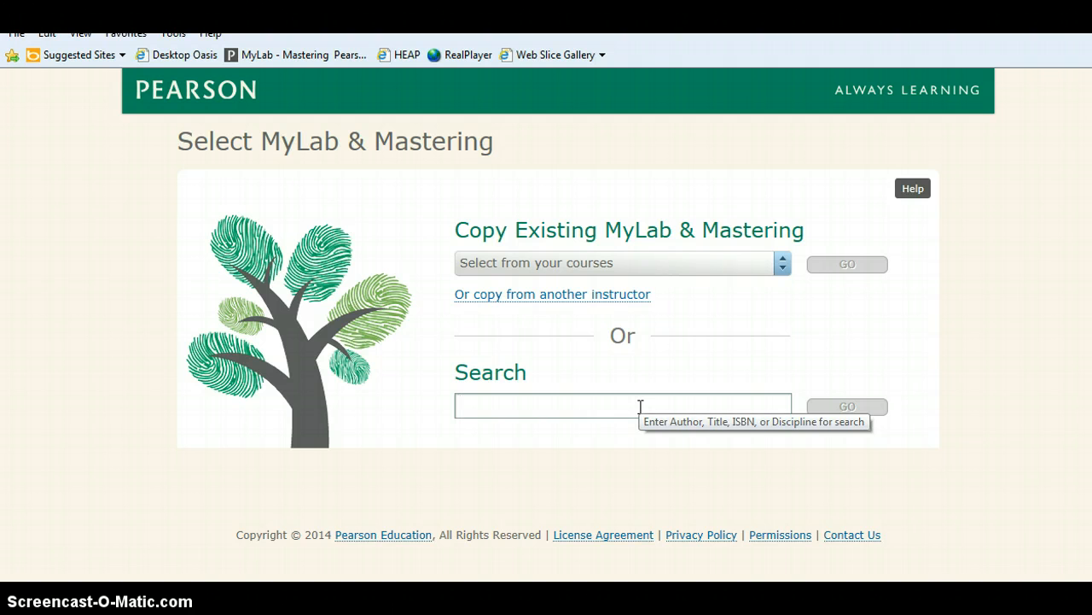
text(c)
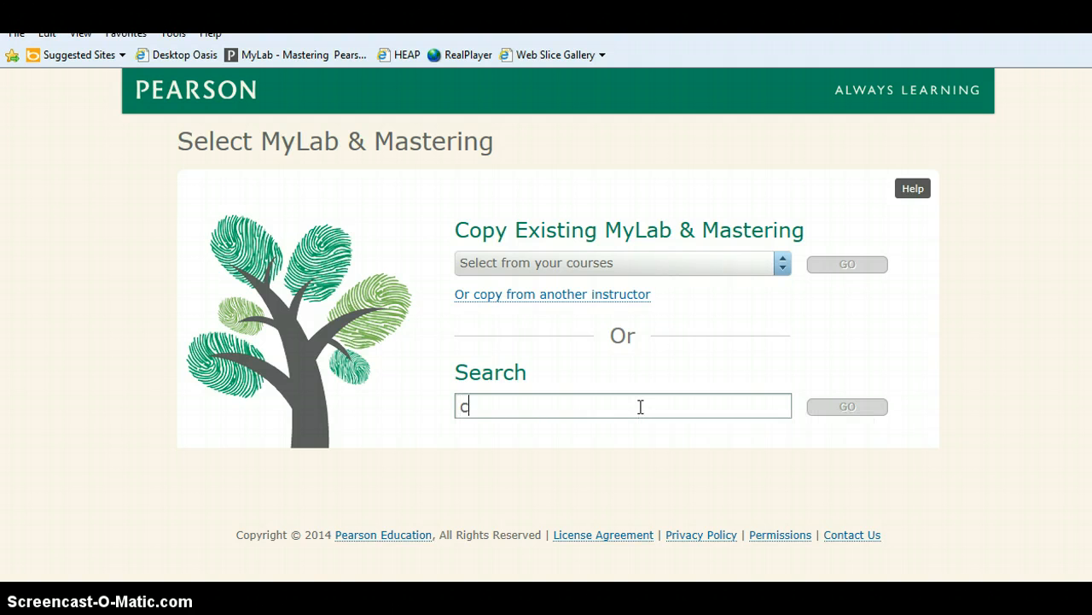
text(iccarelli)
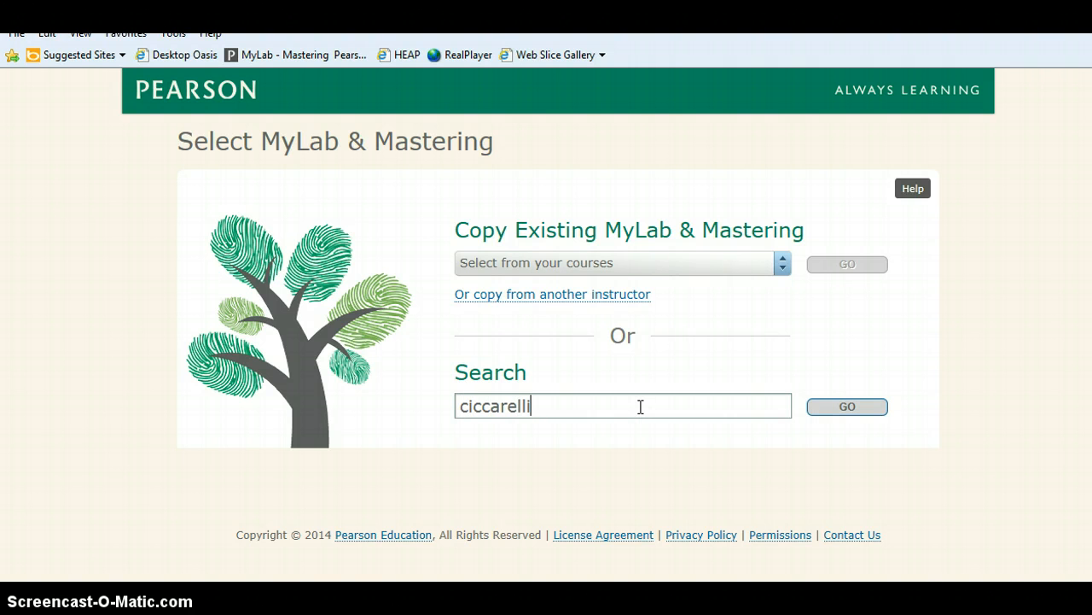
click(817, 409)
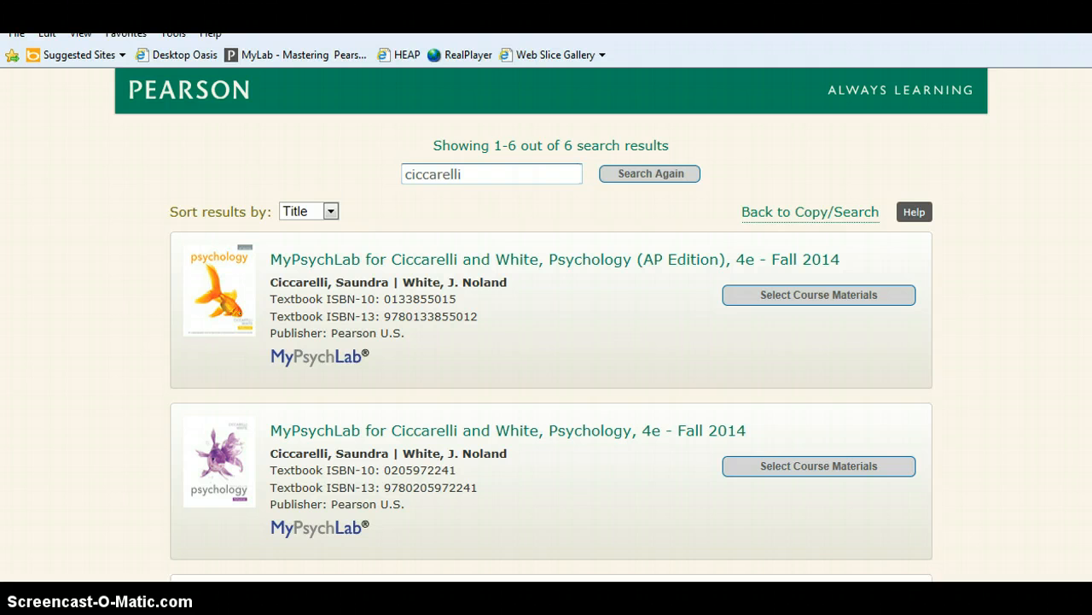
- Review the search results and select the course materials of MyPsychLab for Ciccarelli and White, Psychology, 4e - Fall 2014
scroll(551, 324, down, 3)
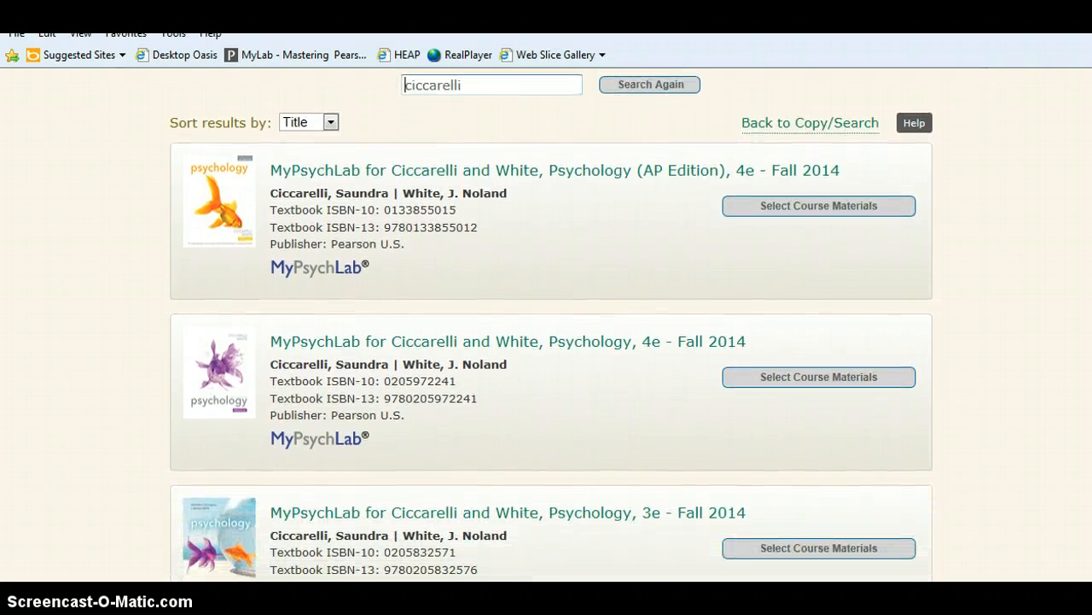
scroll(552, 324, down, 3)
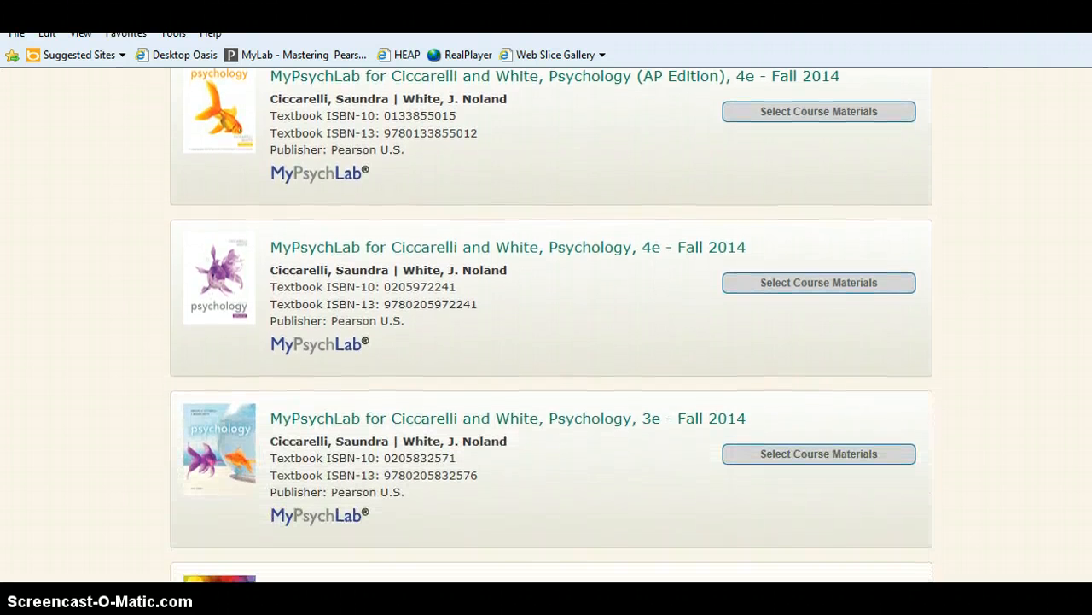
scroll(551, 324, down, 2)
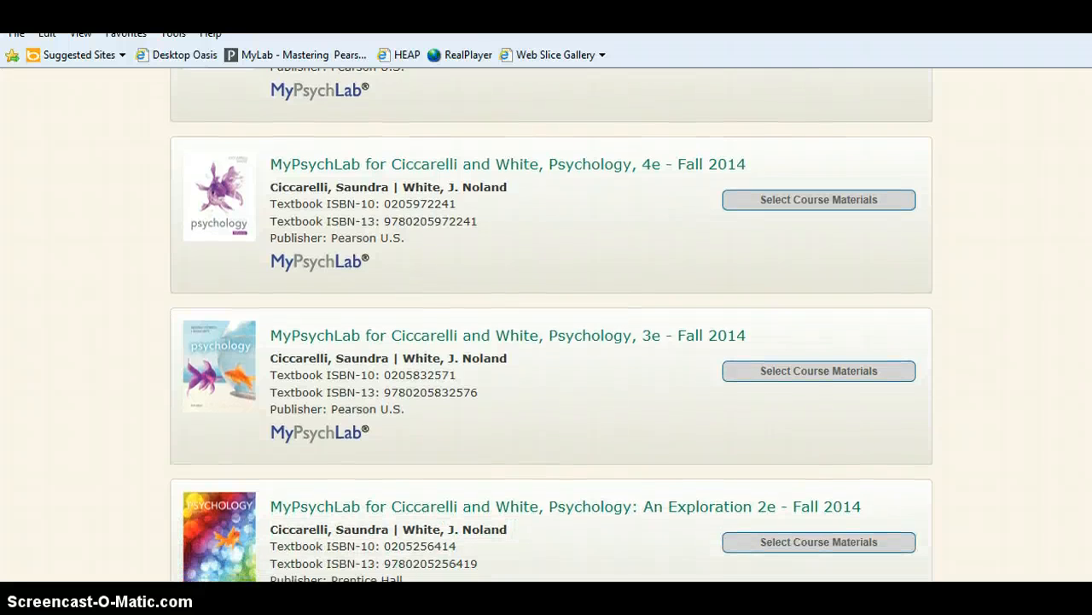
scroll(552, 324, up, 3)
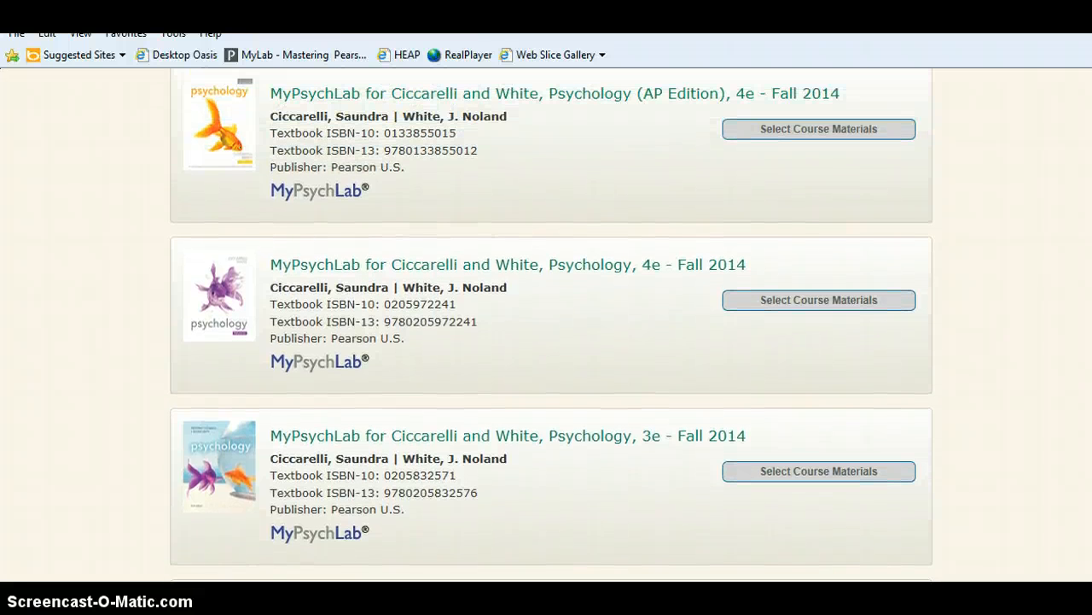
scroll(813, 382, up, 3)
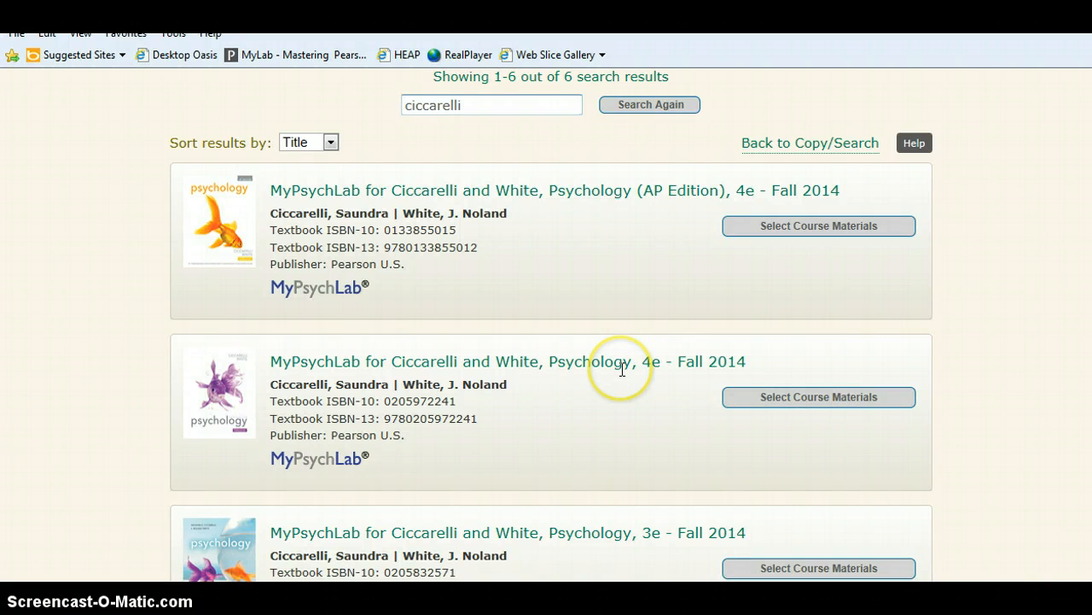
click(762, 399)
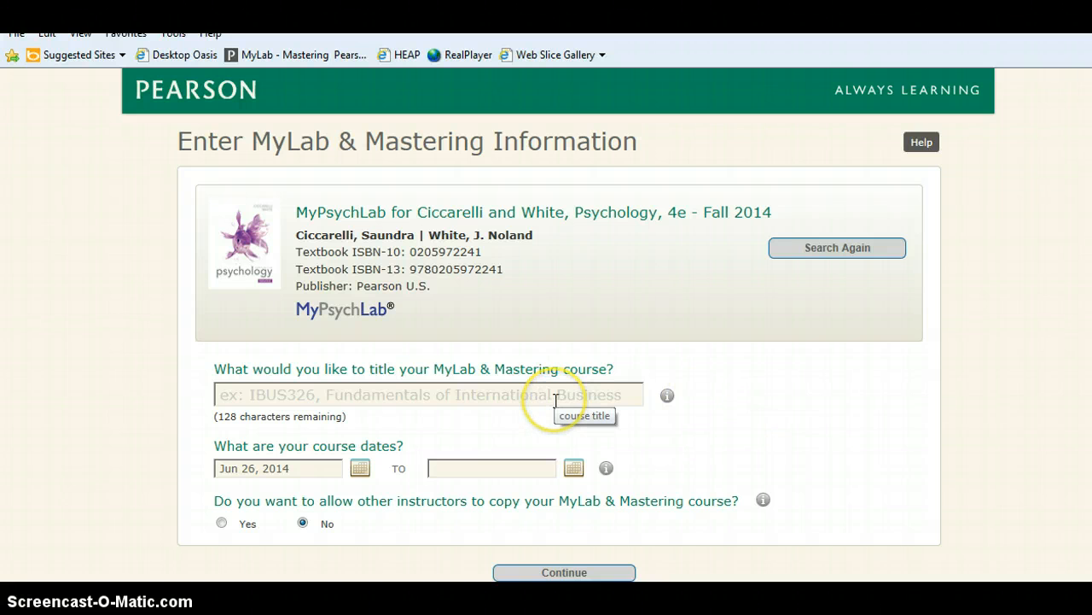
- Title the new MyLab & Mastering course "FALL 2014 PSYCH 201"
click(556, 400)
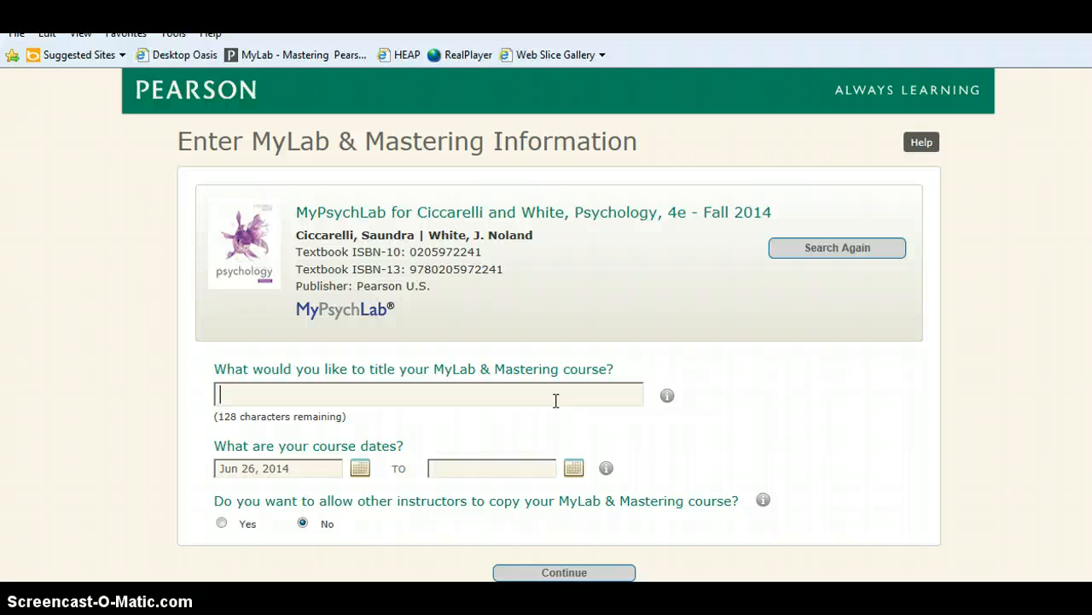
text(FALL 2014 )
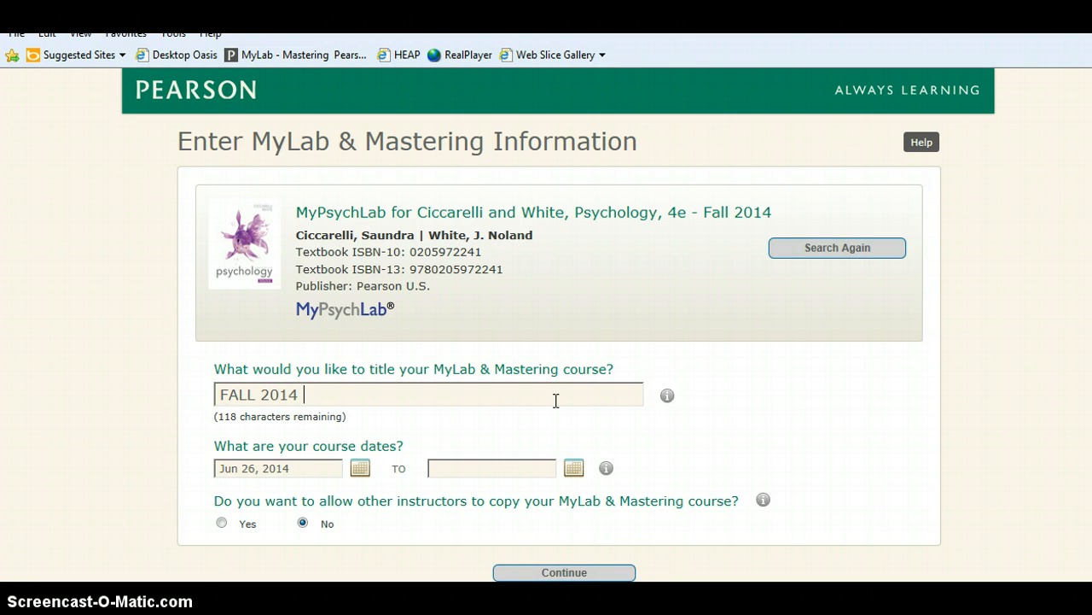
text(PSYCH 201)
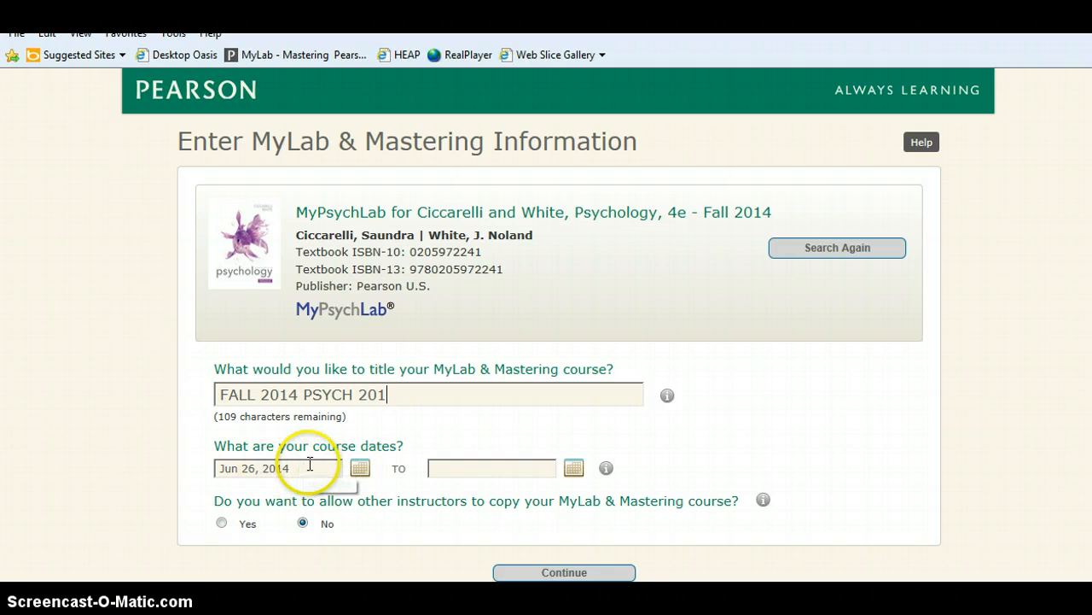
- Set the course's end date to Dec 31, 2014
click(572, 468)
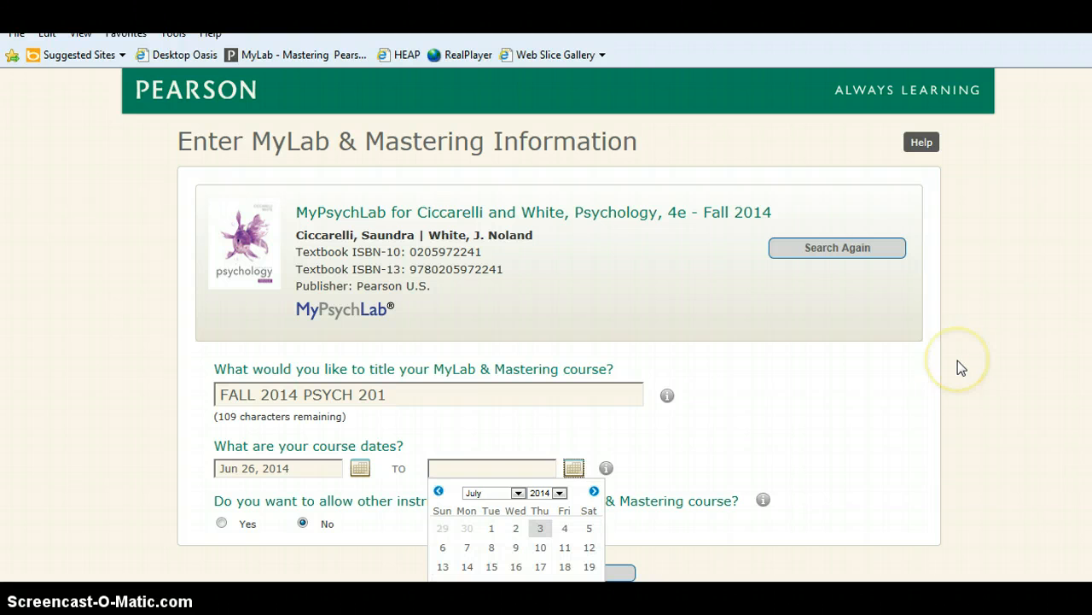
click(516, 494)
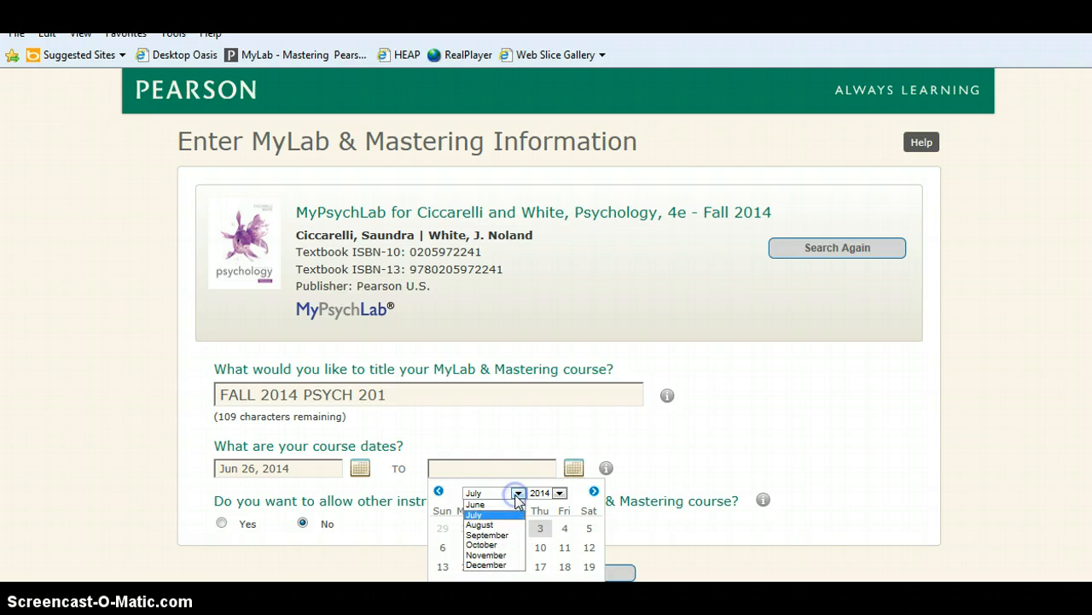
click(504, 566)
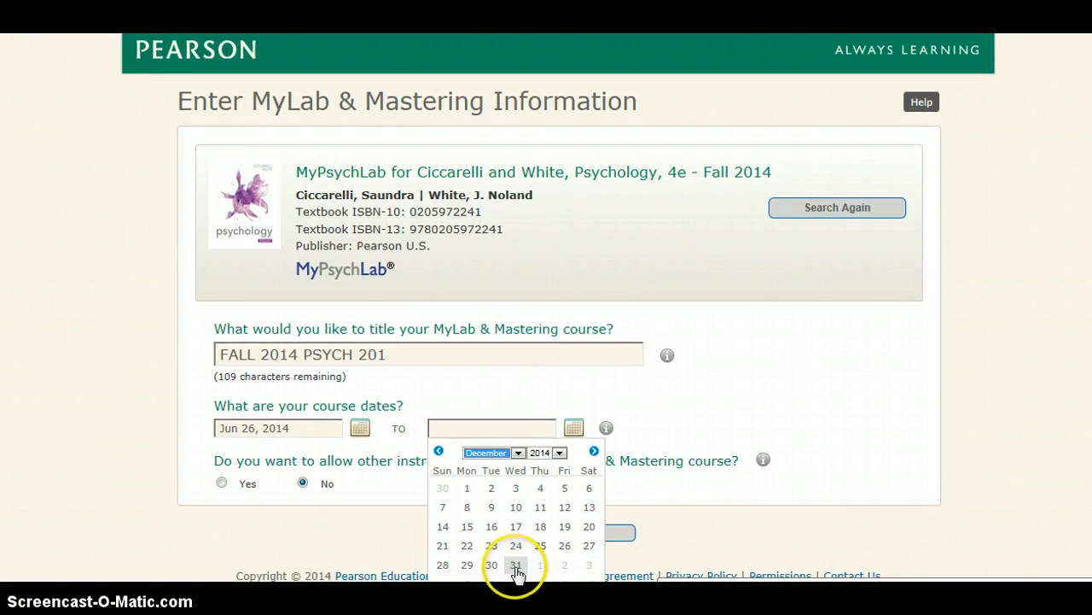
click(515, 568)
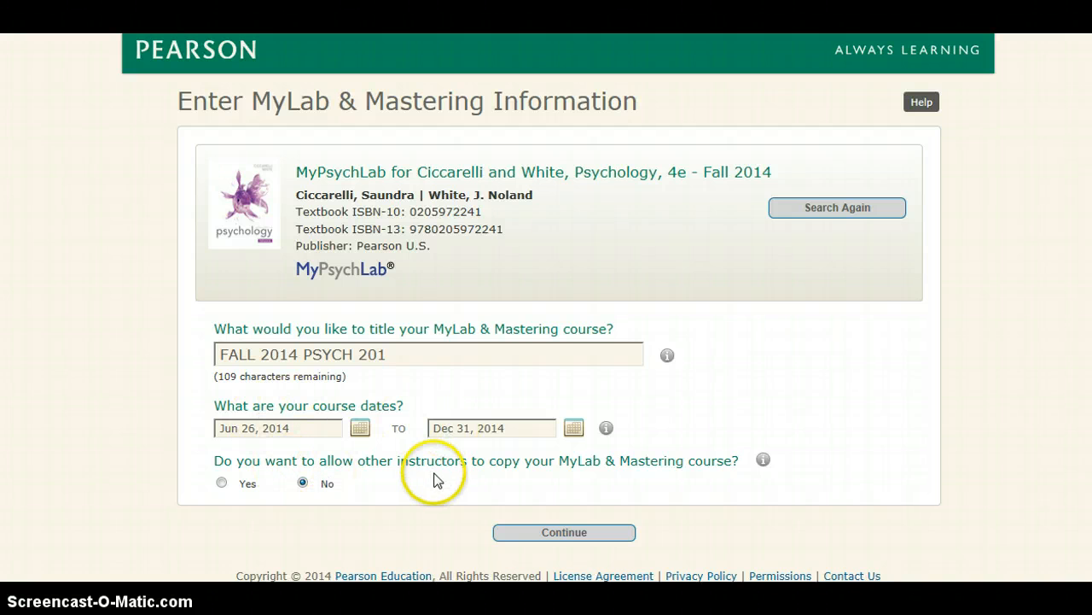
- Submit the course creation request and close the confirmation page
click(547, 536)
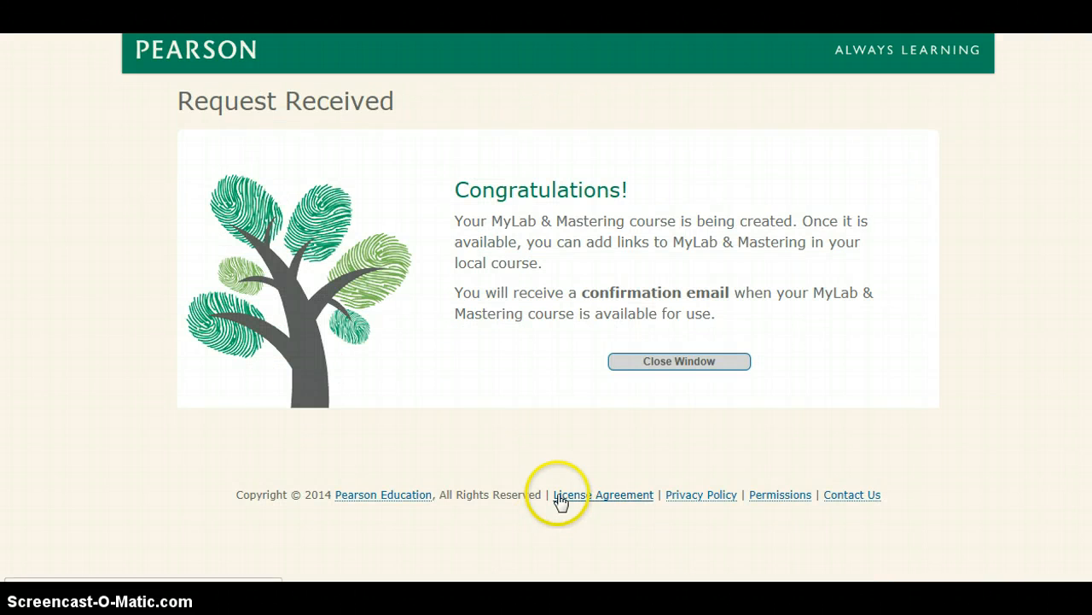
click(645, 366)
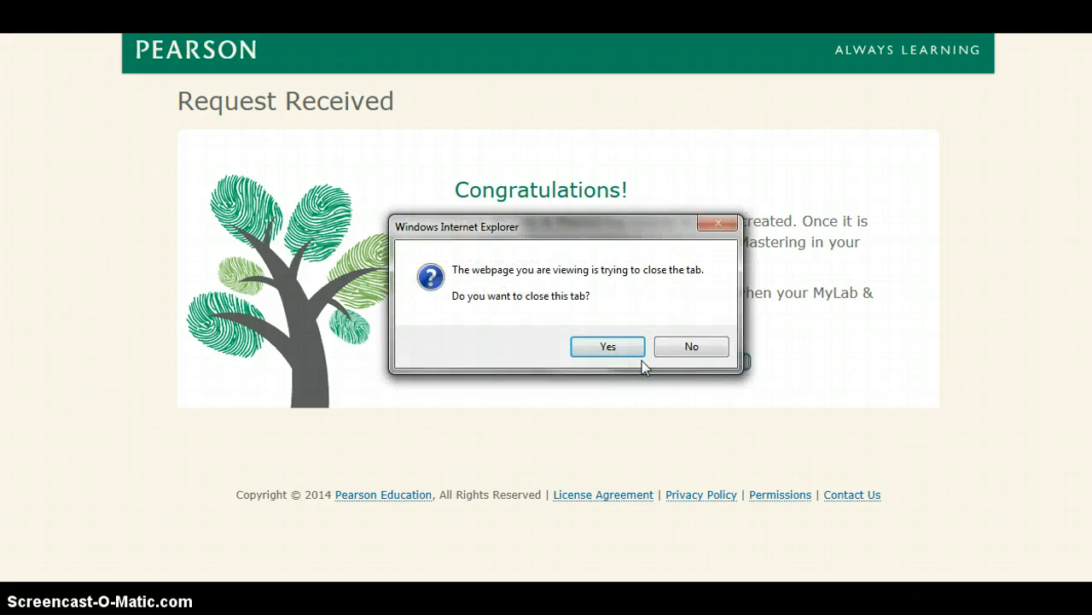
click(629, 346)
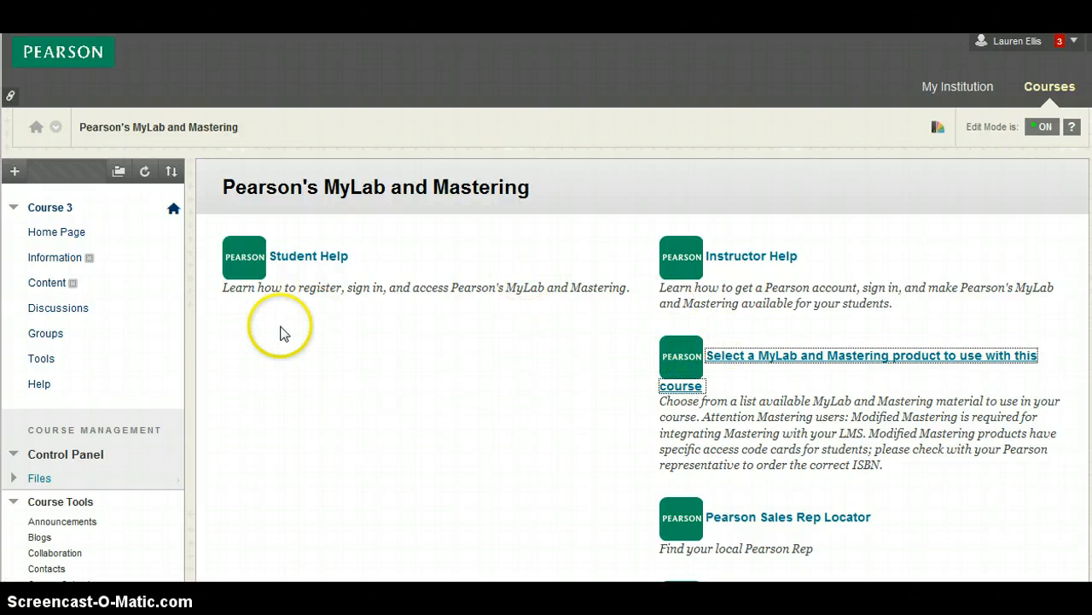
- Refresh Course 3's menu and reopen its Pearson's MyLab and Mastering page to view the MyPsychLab links
click(143, 174)
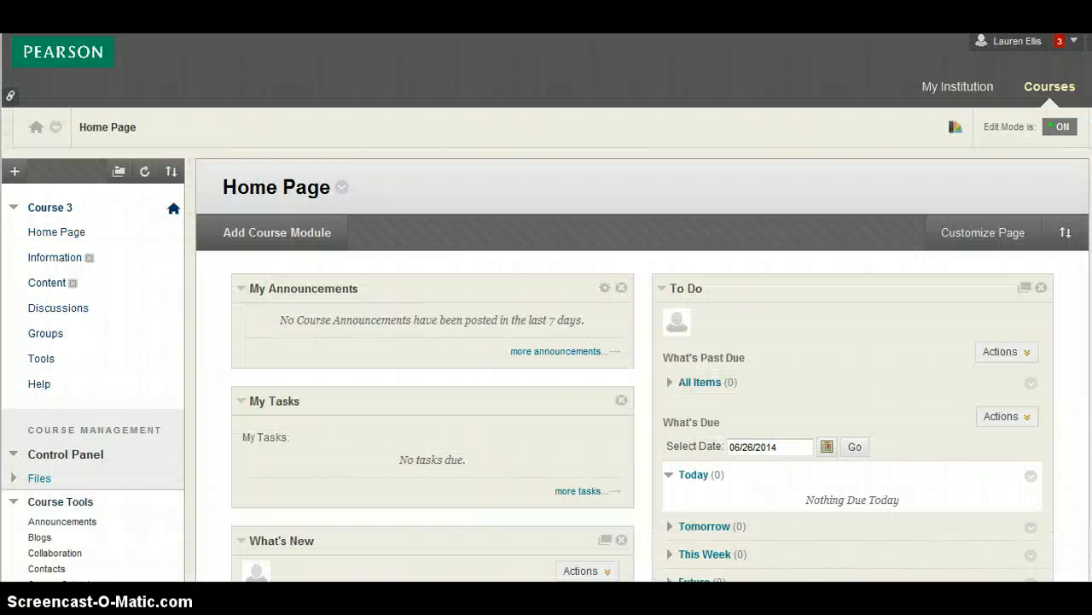
click(186, 449)
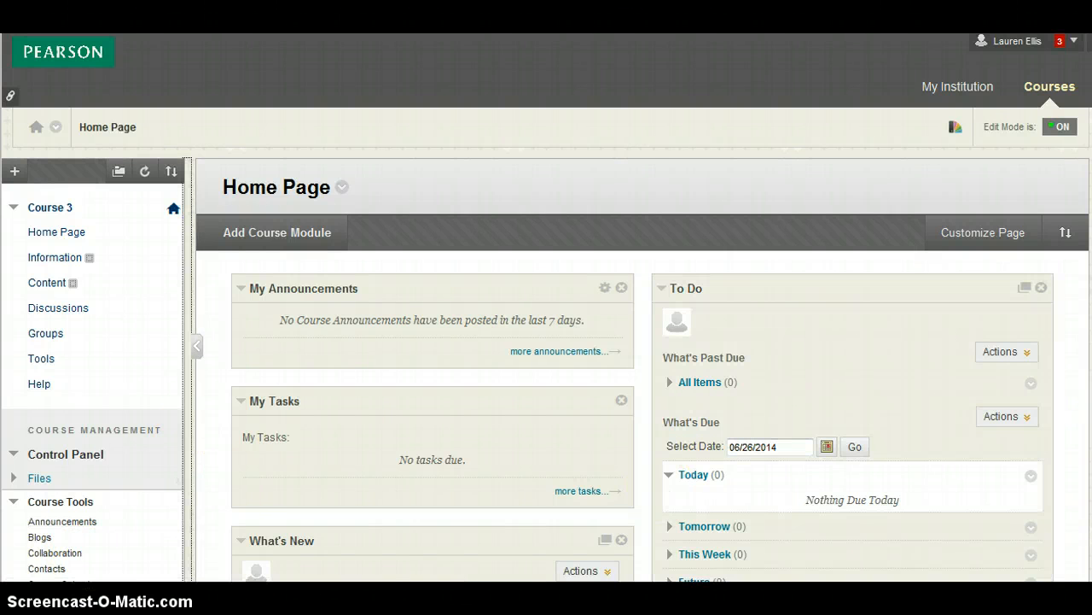
scroll(1079, 434, down, 3)
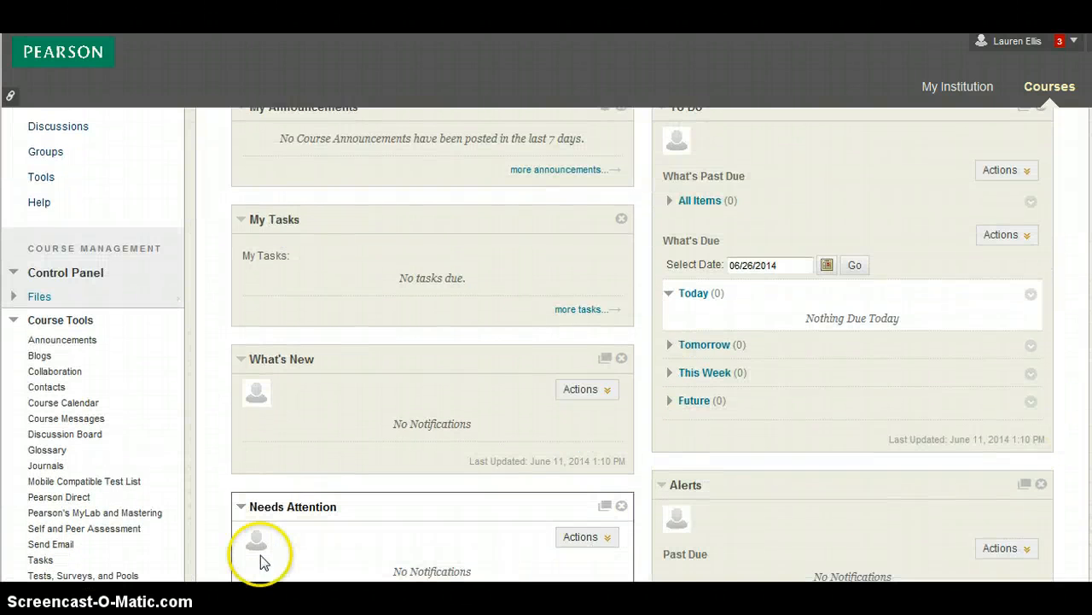
click(122, 515)
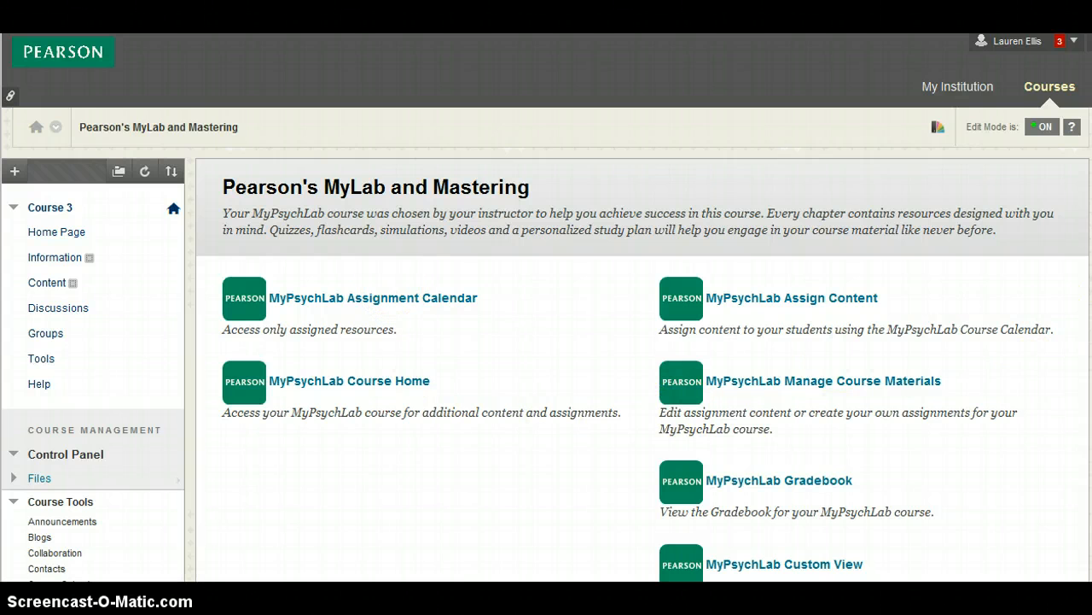
scroll(546, 345, down, 2)
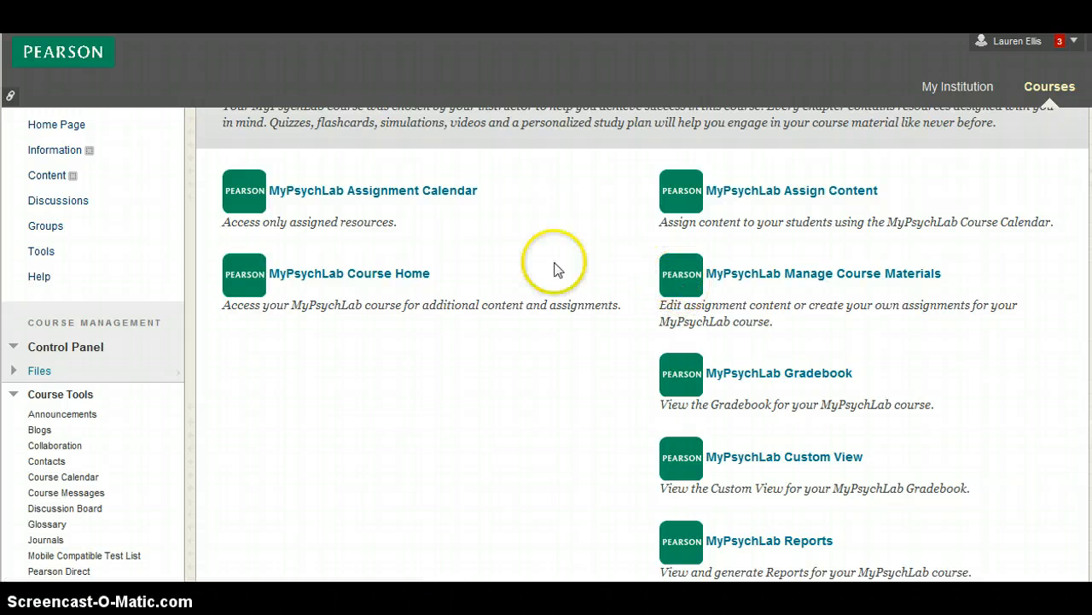
- Try to open the MyPsychLab Course Home, close its page, and review the MyPsychLab links in Course 3
click(369, 275)
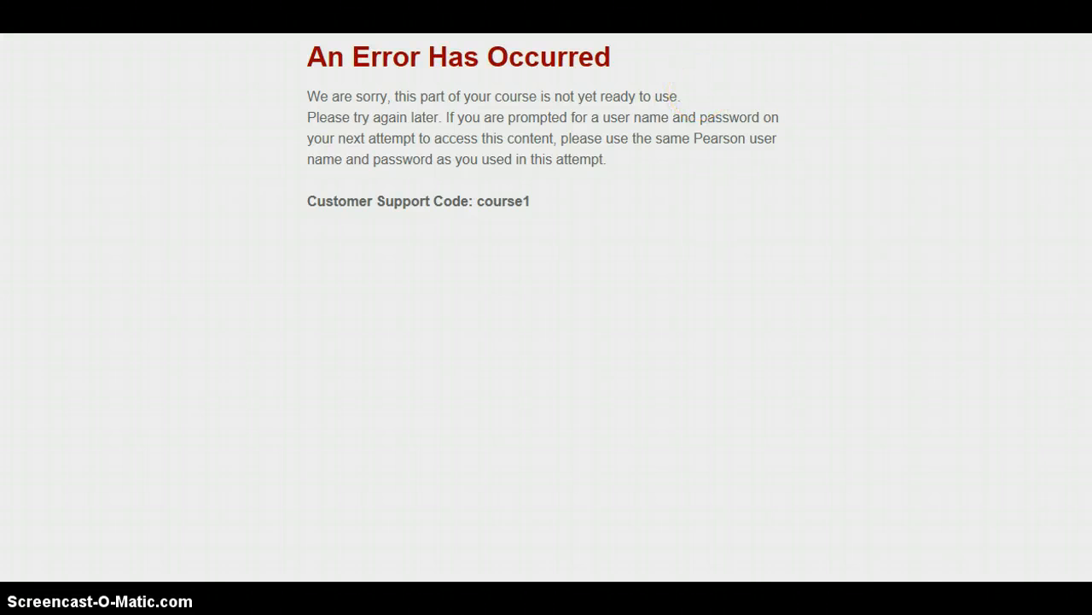
key(ctrl+w)
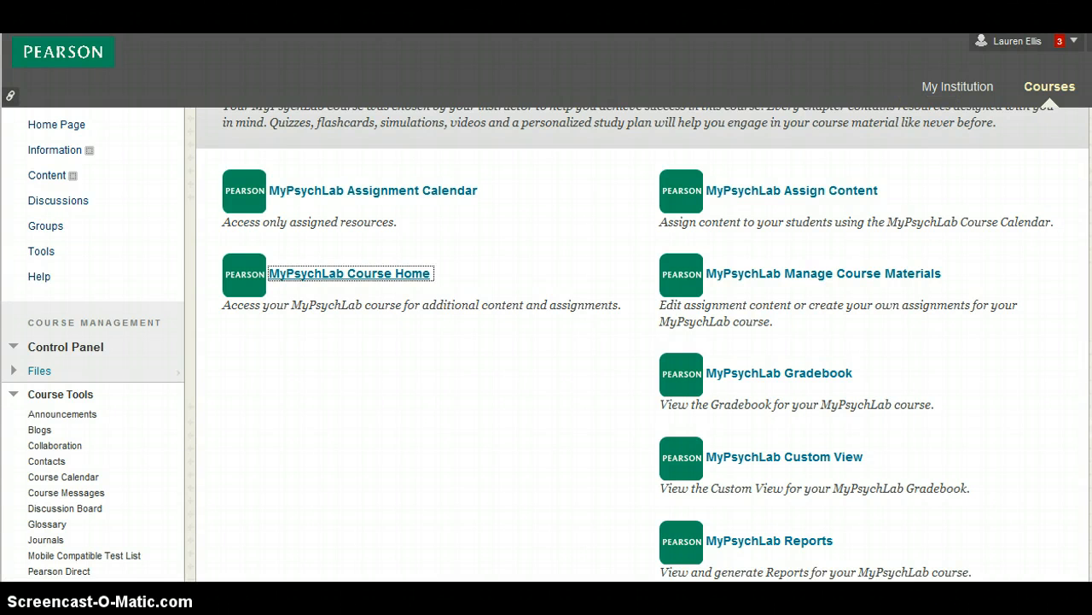
scroll(547, 344, up, 2)
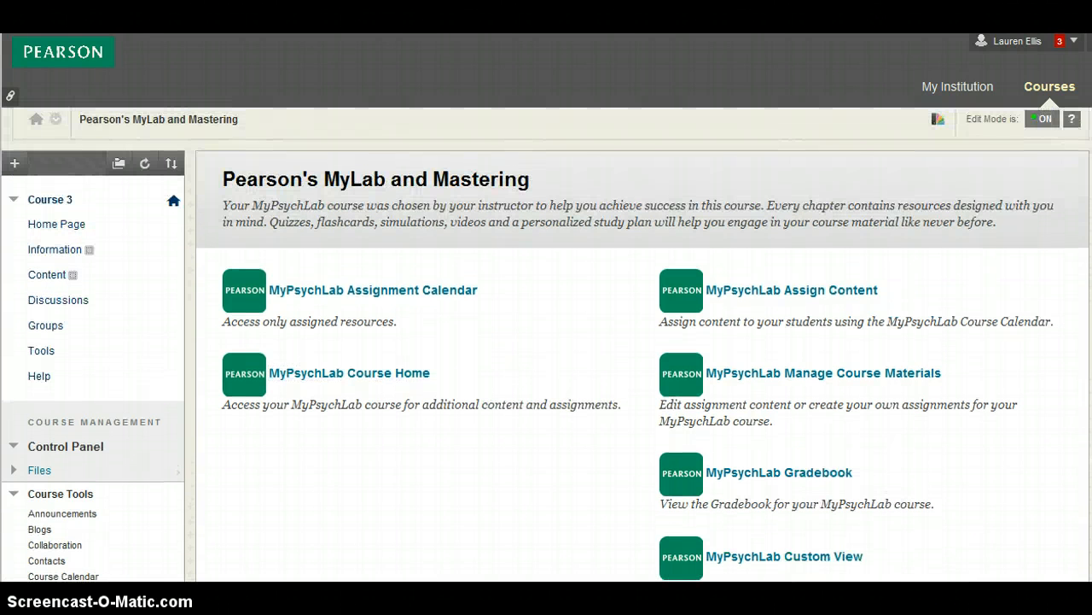
click(342, 385)
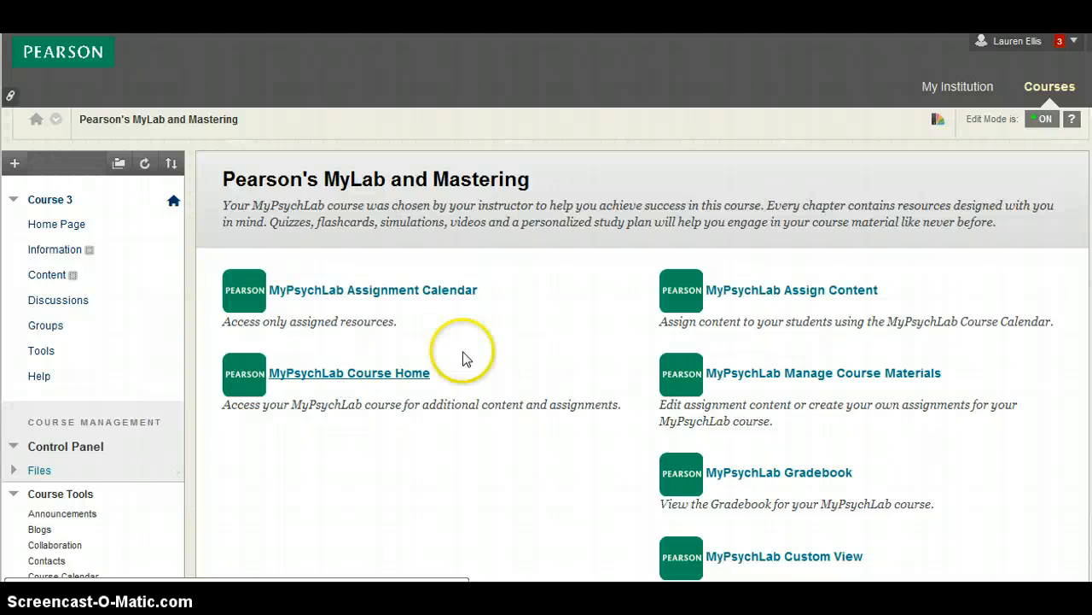
scroll(1089, 264, down, 1)
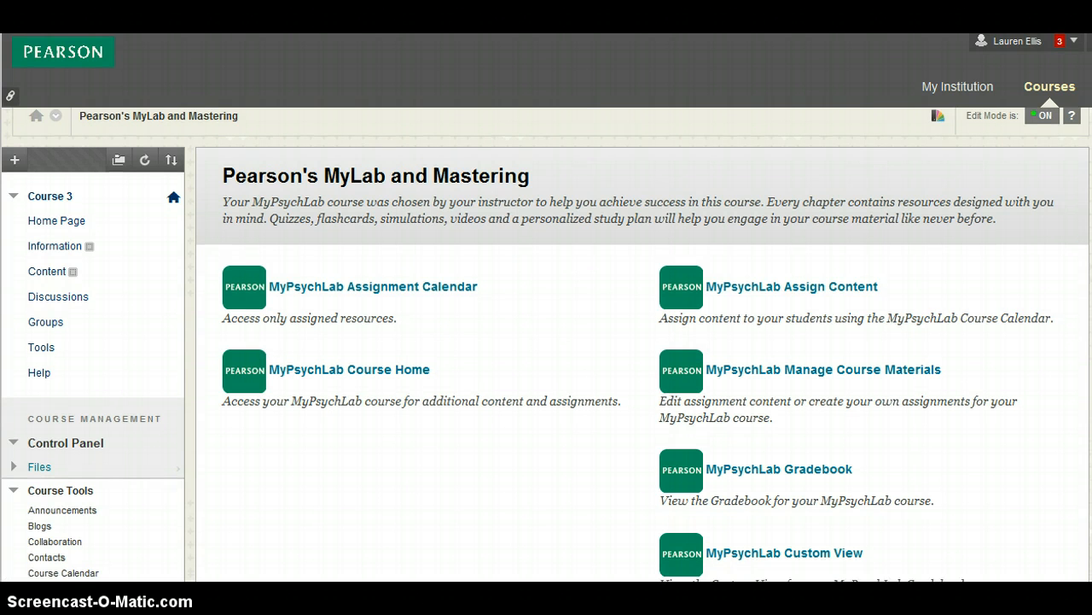
scroll(1089, 265, down, 2)
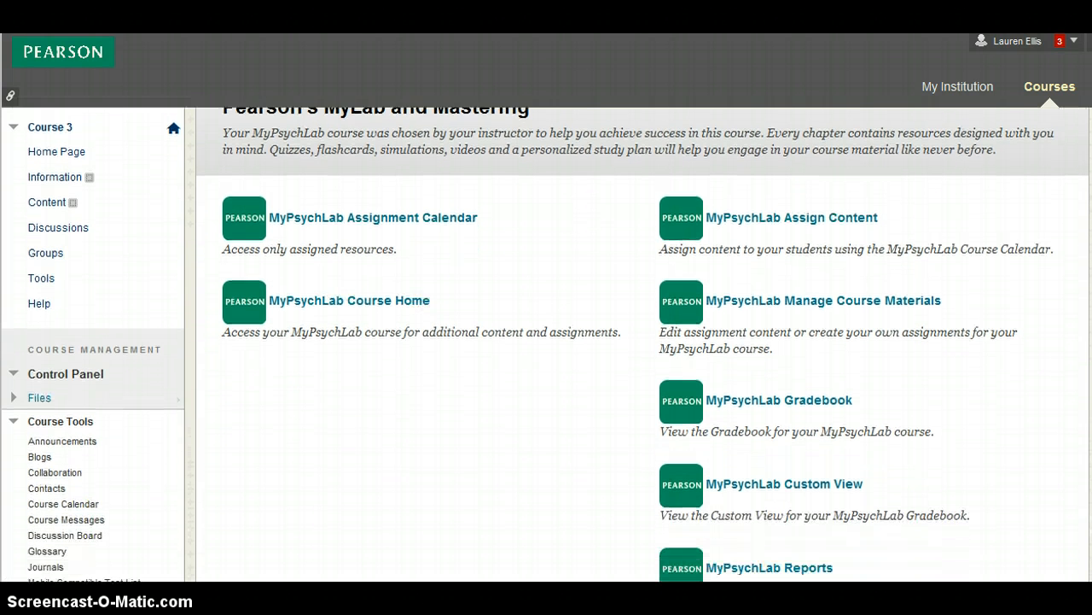
- Add a tool link named MyPsychLab to Course 3's menu, with type Pearson's MyLab and Mastering (Tools), available to users
scroll(727, 287, up, 4)
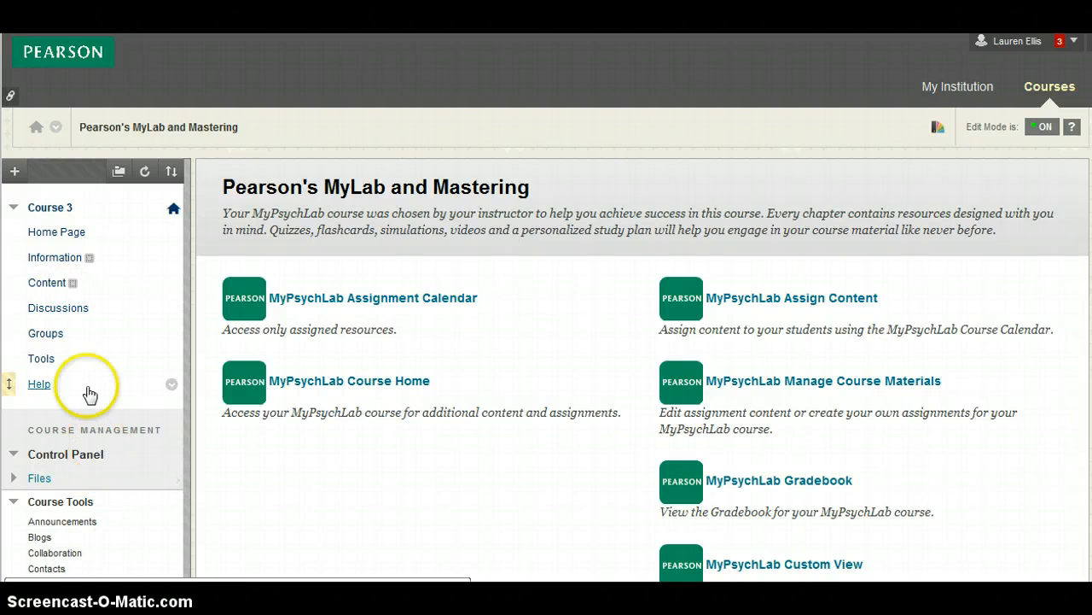
click(10, 178)
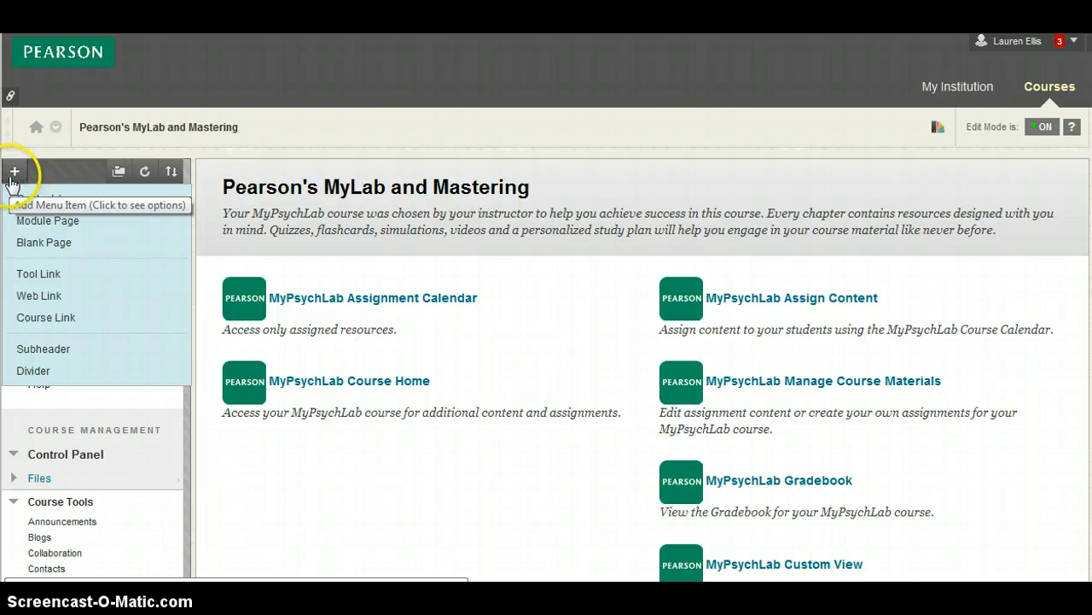
click(40, 277)
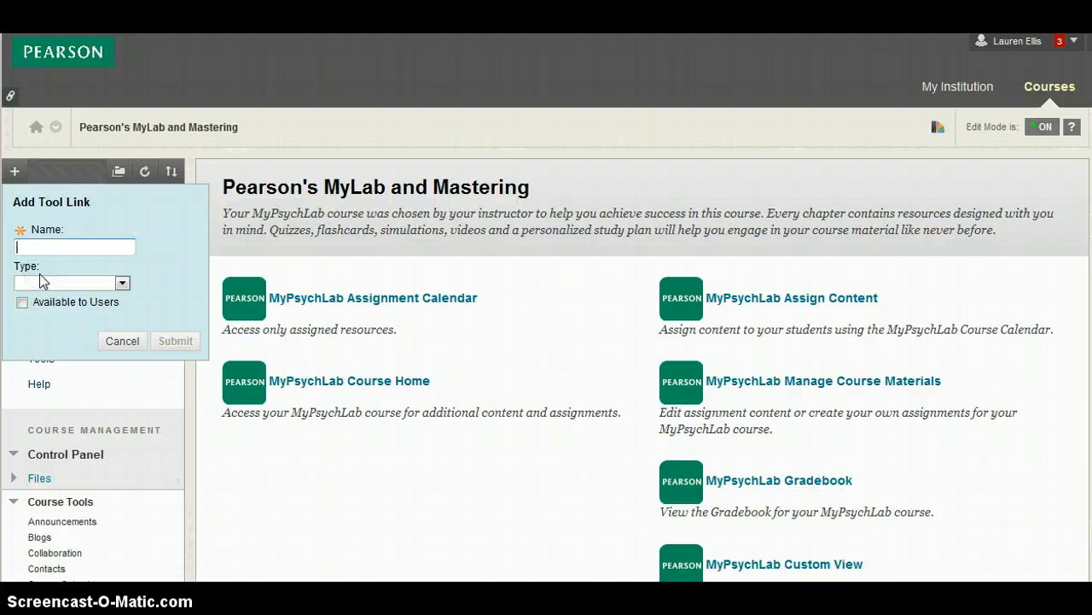
click(53, 248)
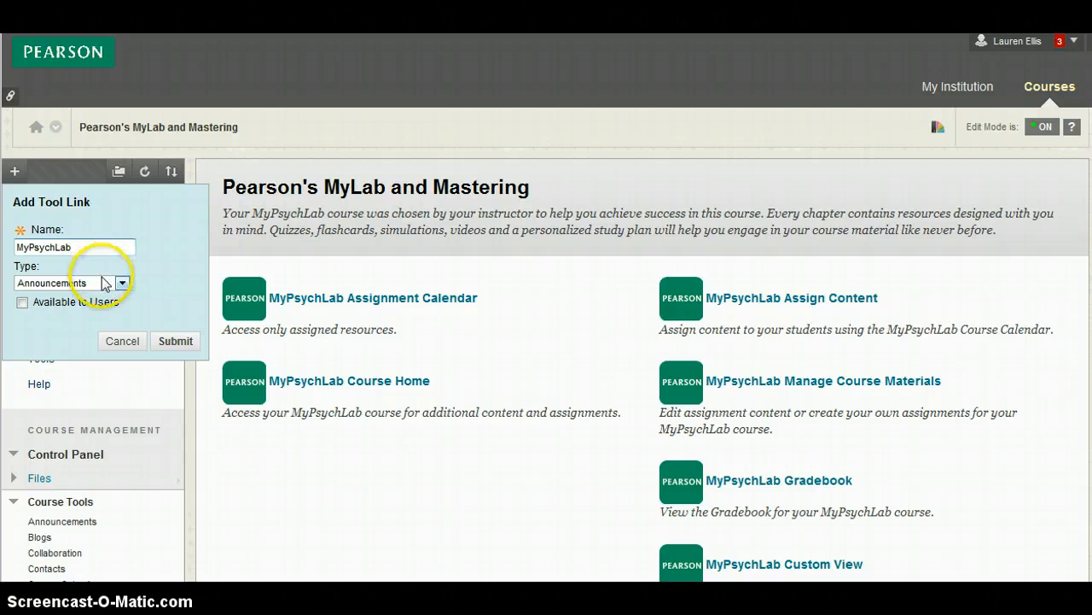
click(105, 283)
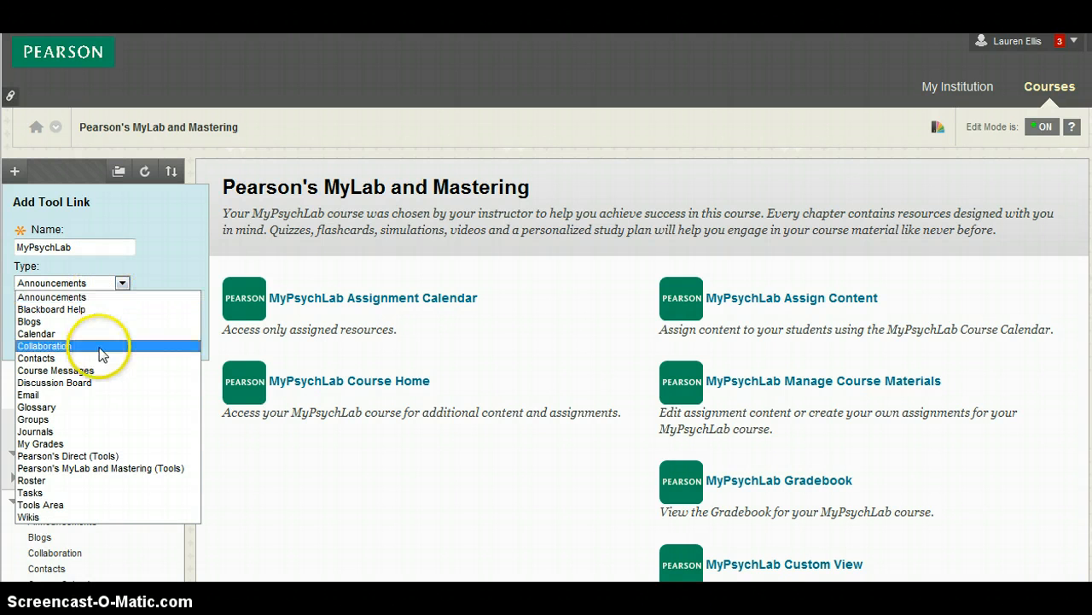
click(95, 469)
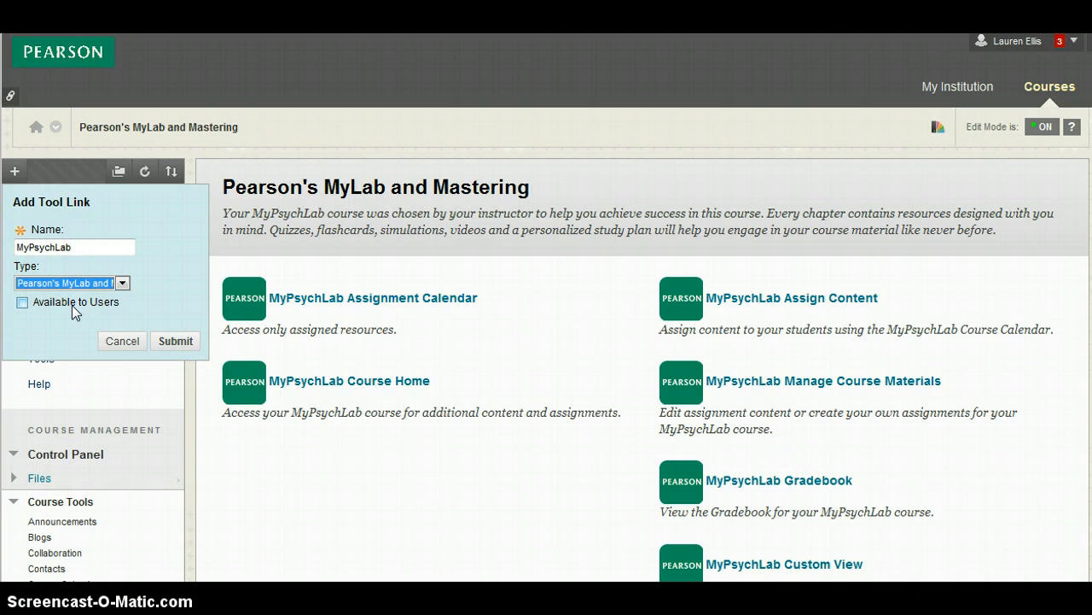
click(218, 303)
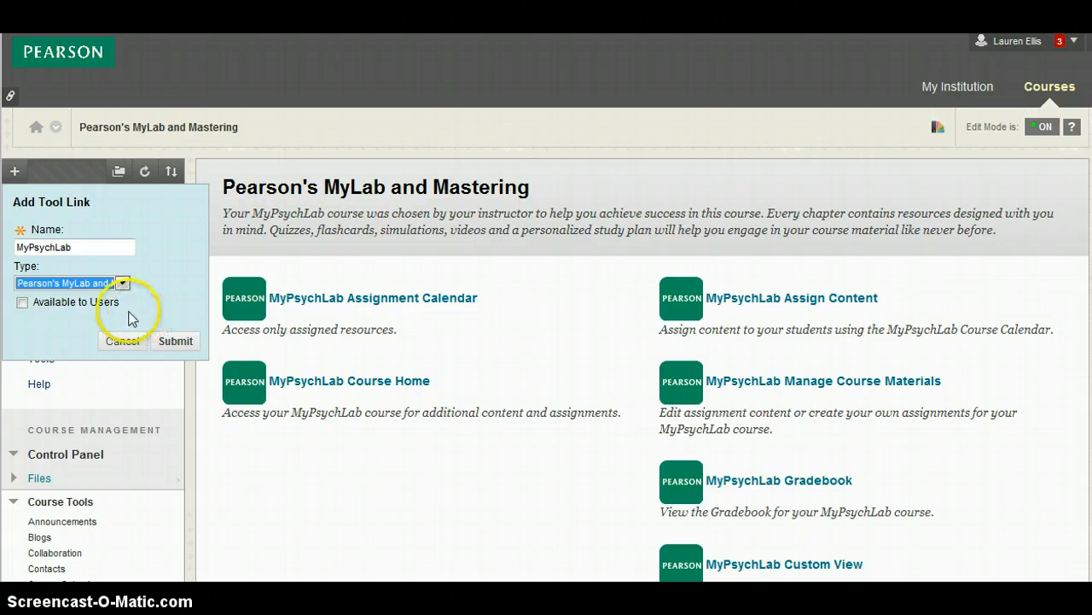
click(77, 307)
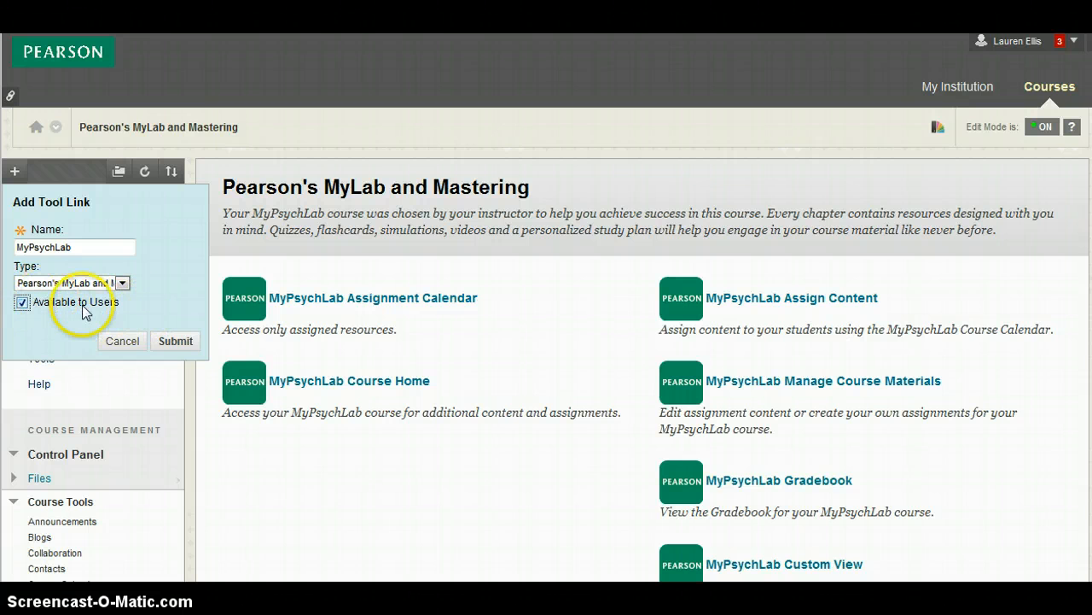
click(162, 341)
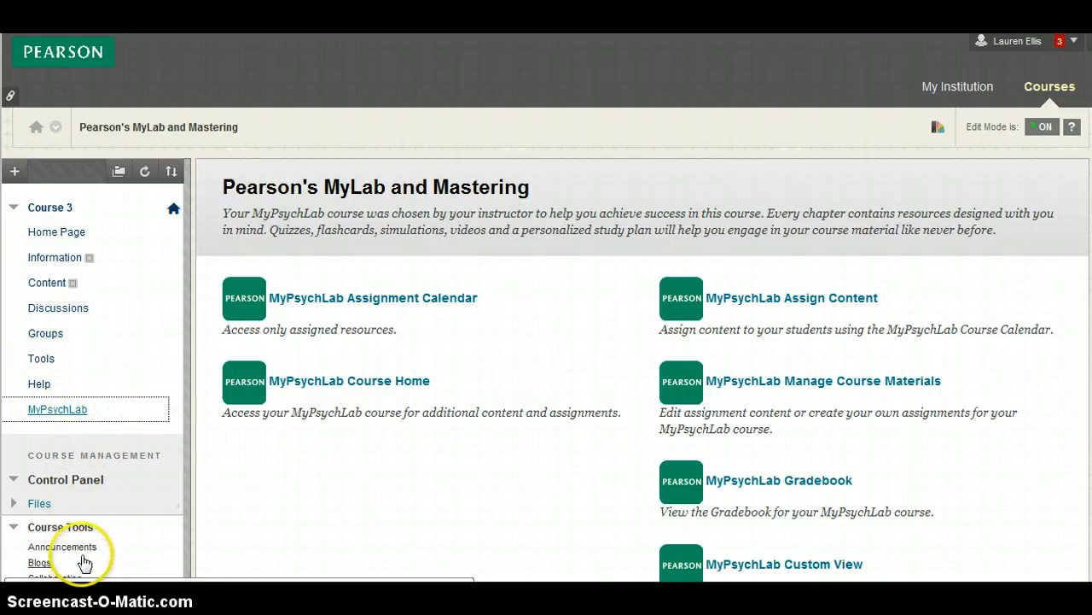
- Use the new MyPsychLab link in Course 3's menu to reach the MyPsychLab Course Home
click(74, 414)
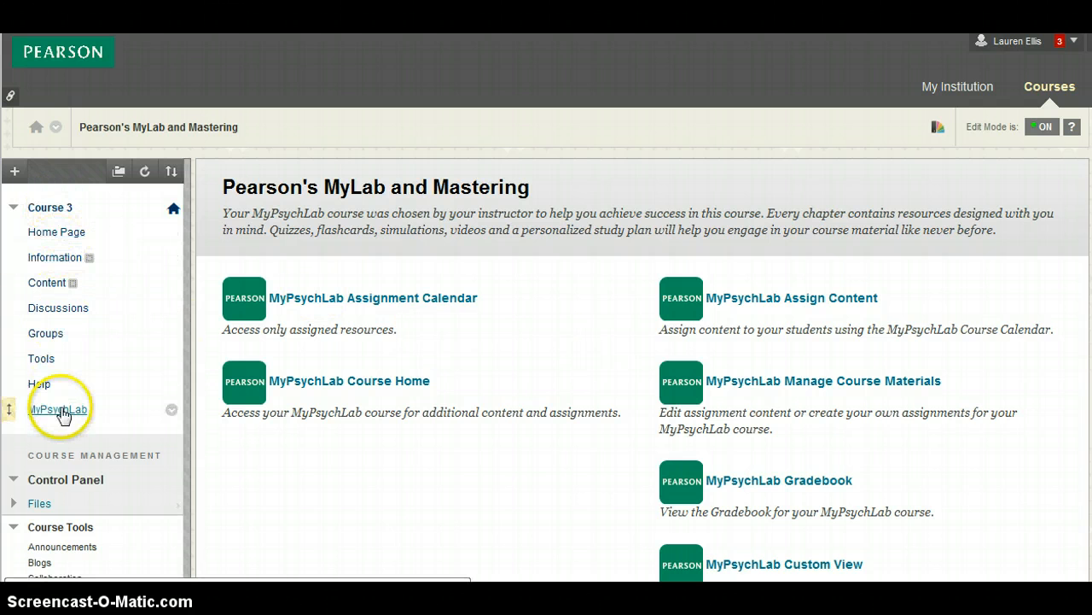
click(335, 384)
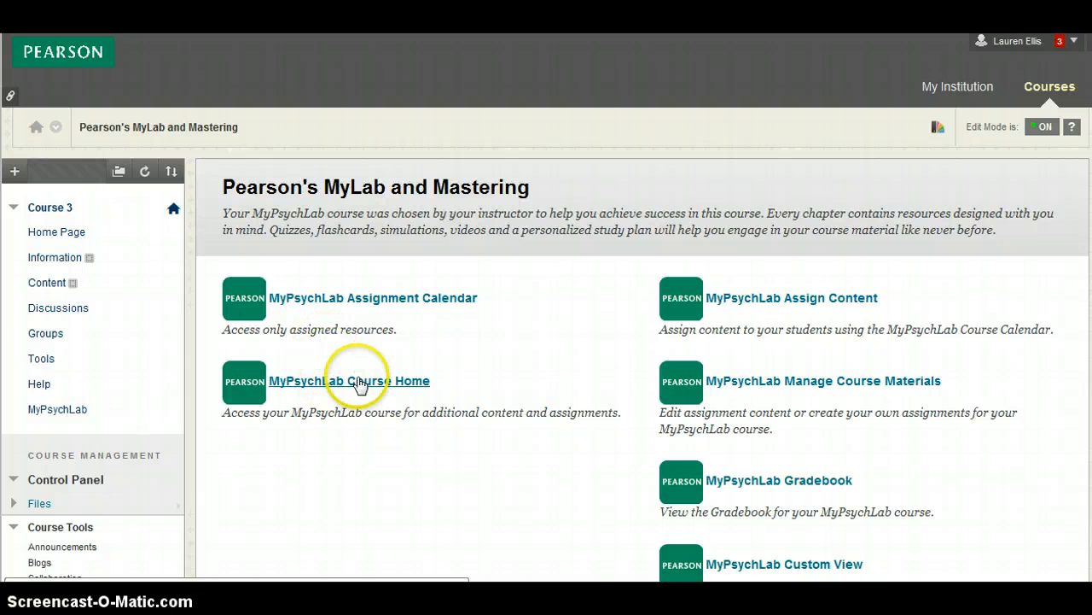